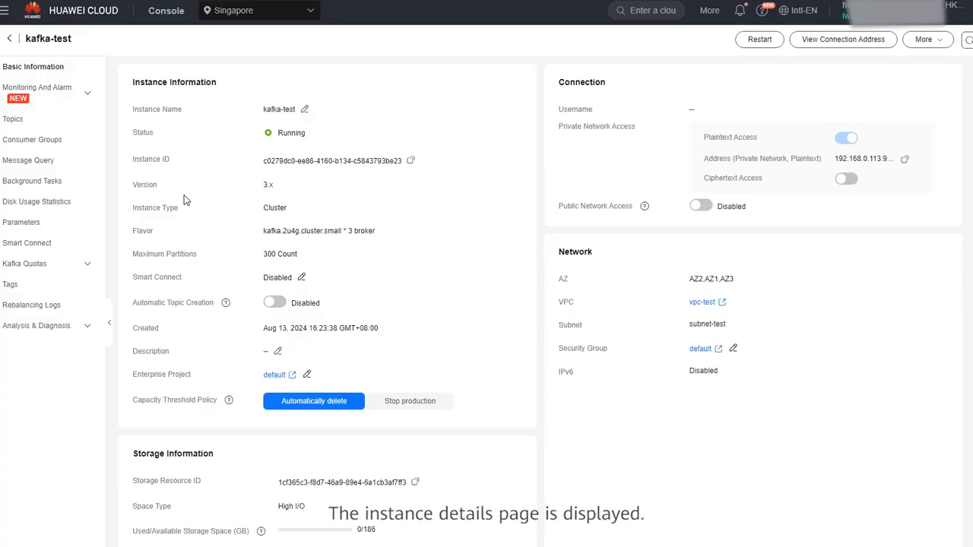
Select topic-01 in kafka-test's topic list and bring up the Reassign options.
click(45, 124)
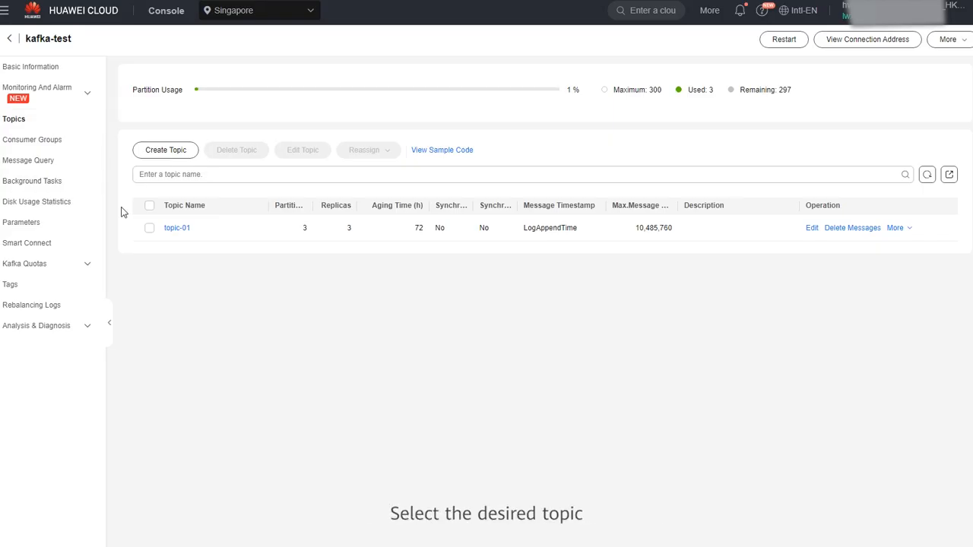
click(149, 229)
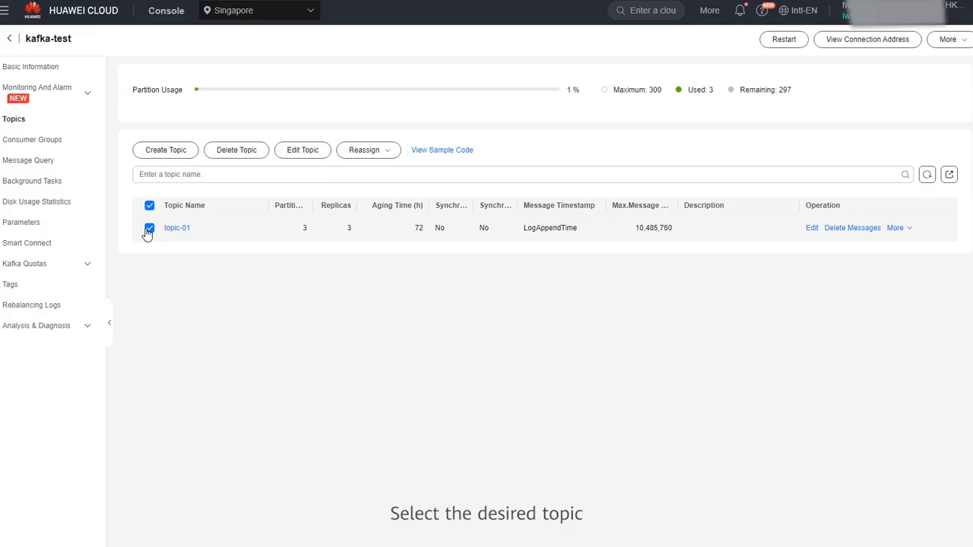
click(386, 152)
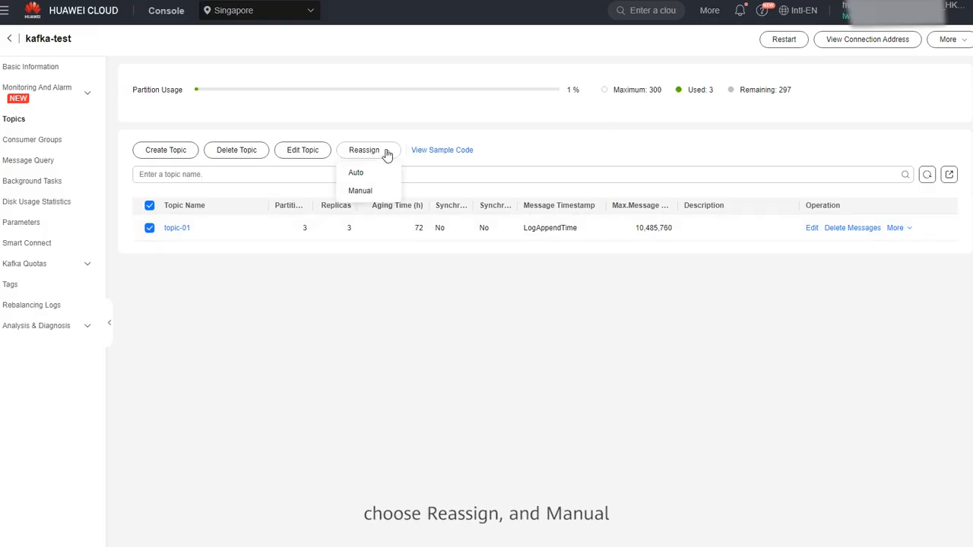
Start a manual reassignment of topic-01 and delete the third replica from each partition.
click(360, 191)
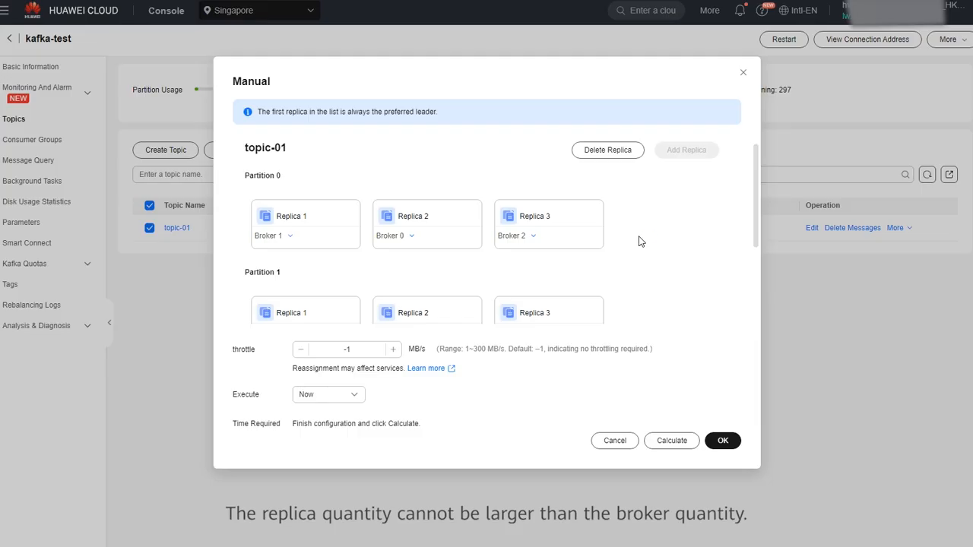
click(617, 160)
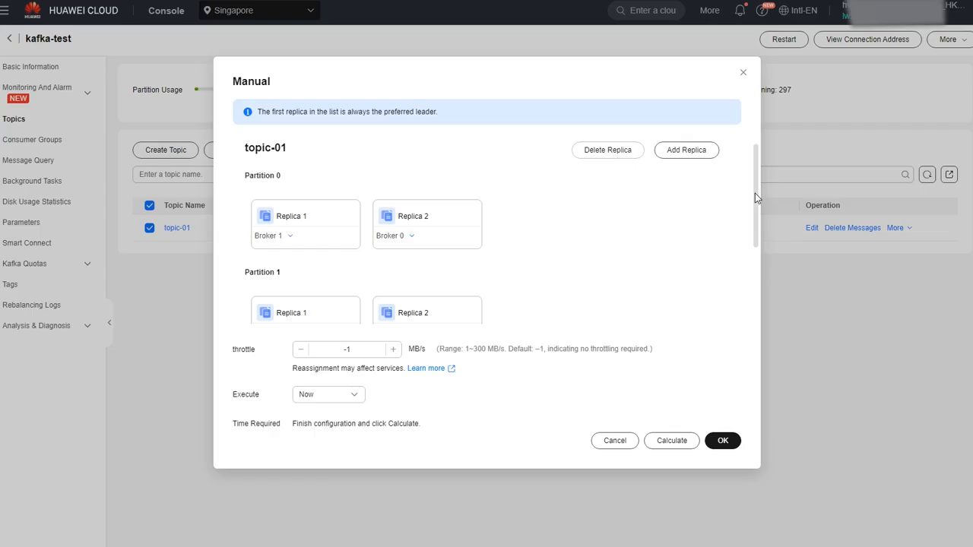
drag(756, 196, 758, 291)
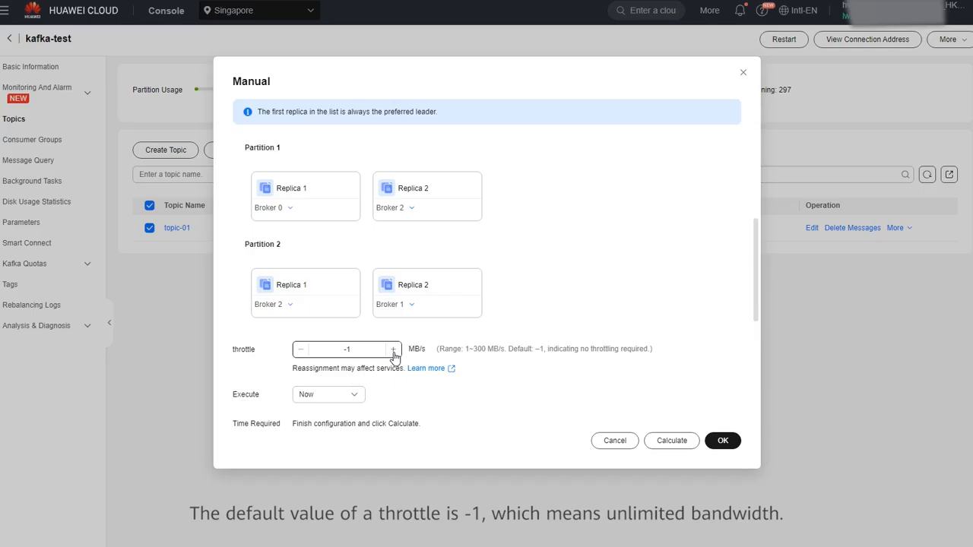
Keep Execute set to Now, calculate the estimated duration, and submit the manual reassignment.
click(356, 397)
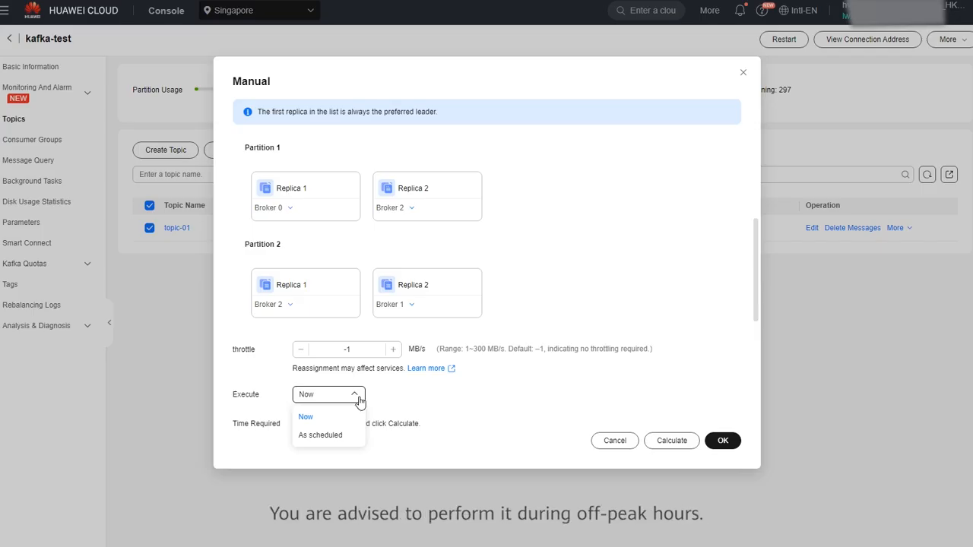
click(358, 399)
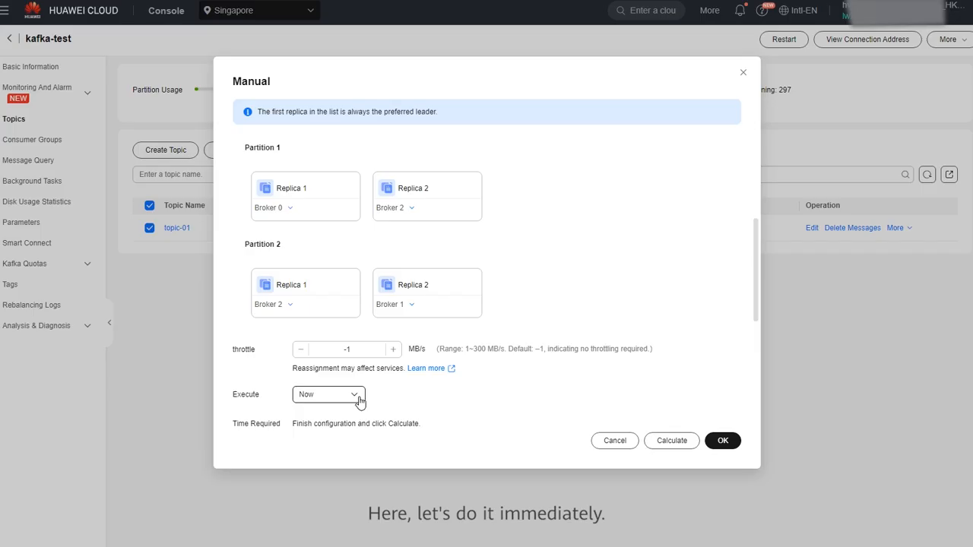
click(673, 441)
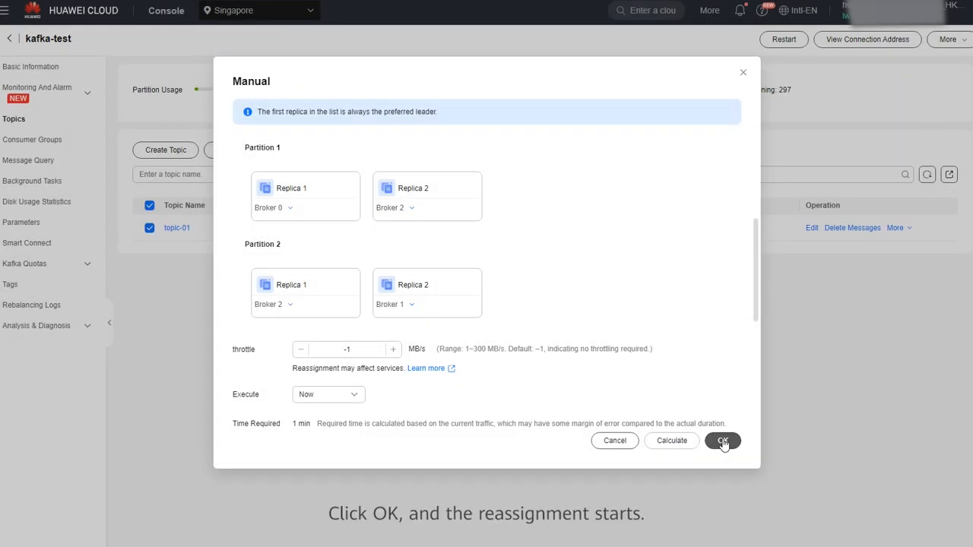
click(723, 441)
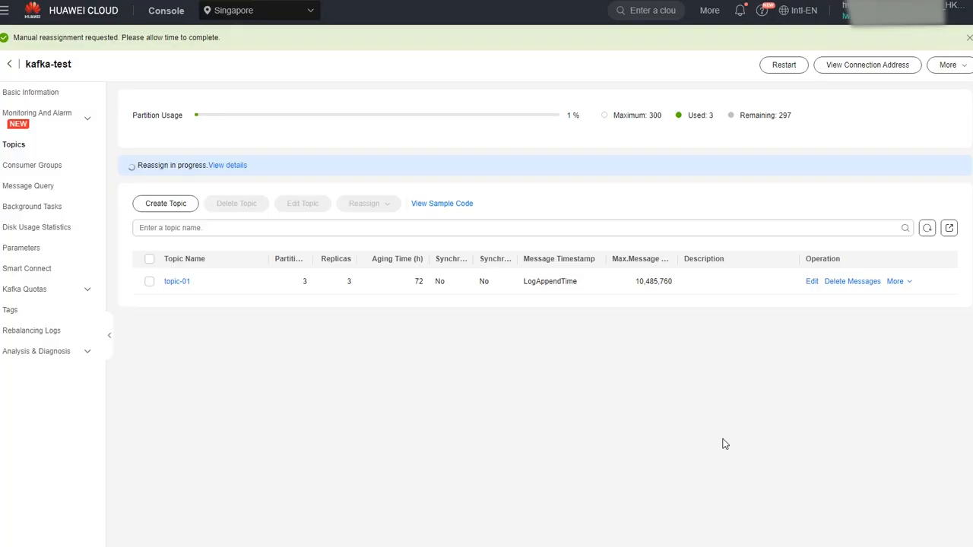
Check that the topic-01 reassignment task is Successful, then go back to Topics.
click(236, 167)
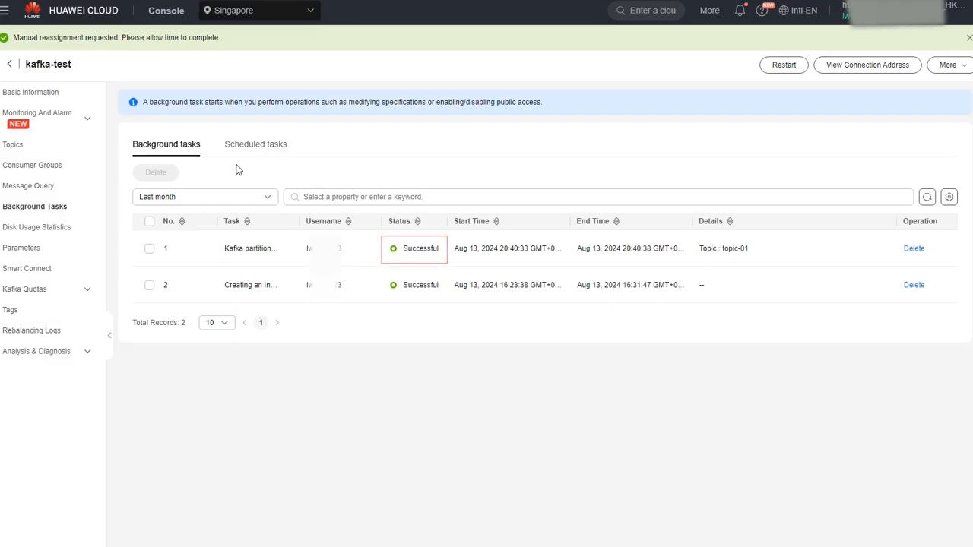
click(51, 153)
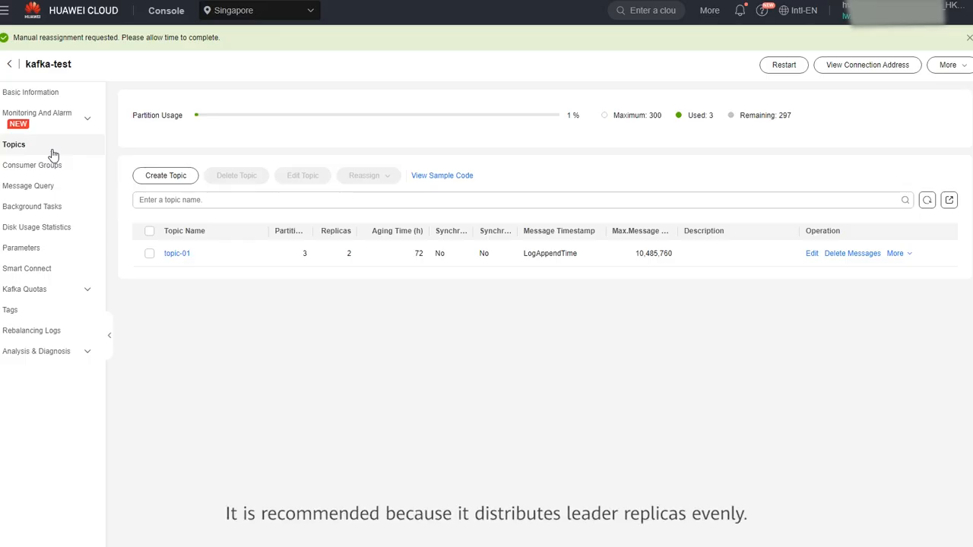
Select topic-01 again and choose Auto from the Reassign options.
click(149, 255)
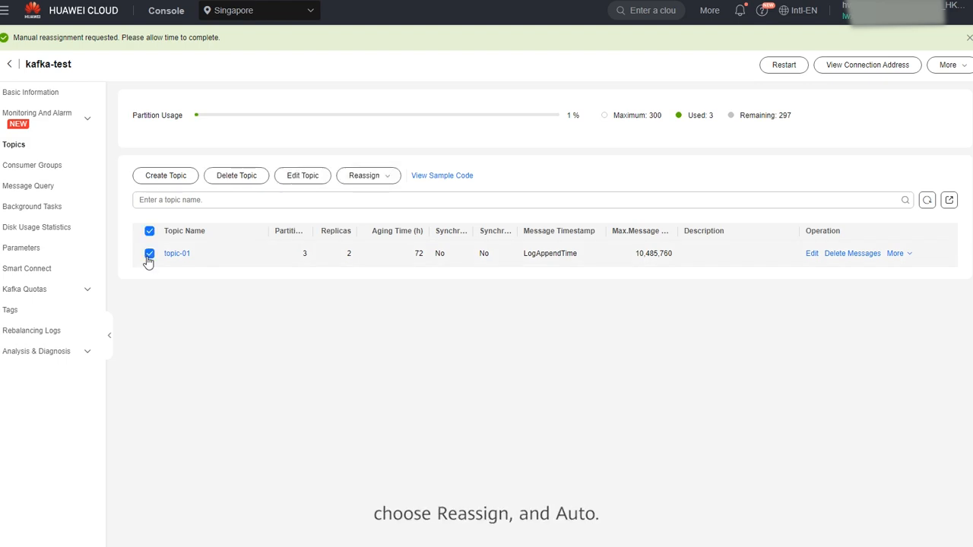
click(373, 181)
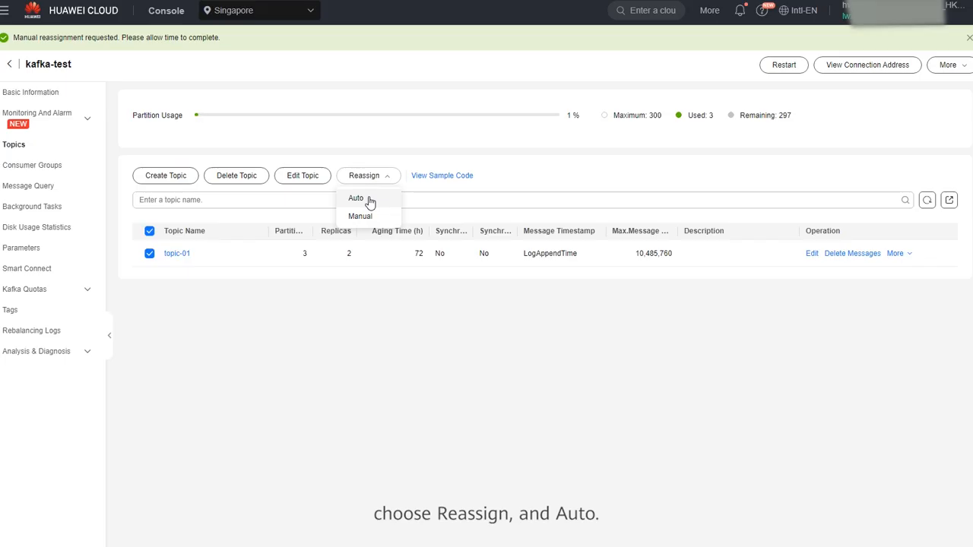
click(357, 199)
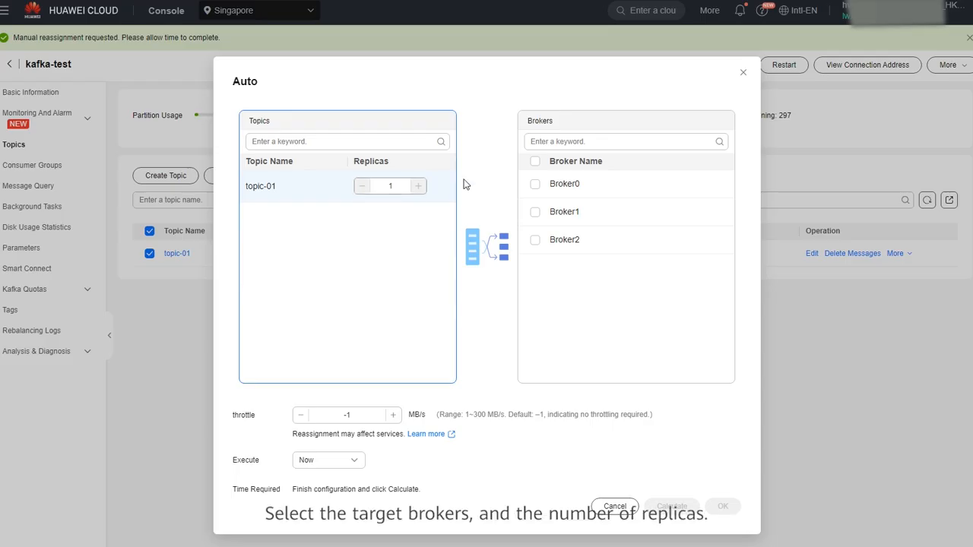
Target Broker0, Broker1 and Broker2 and raise topic-01 to 3 replicas.
click(534, 161)
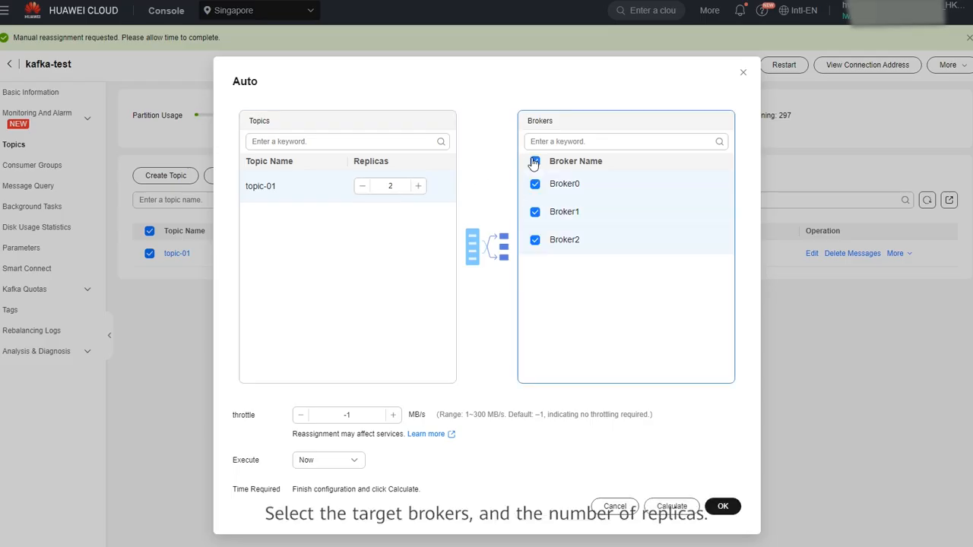
click(419, 185)
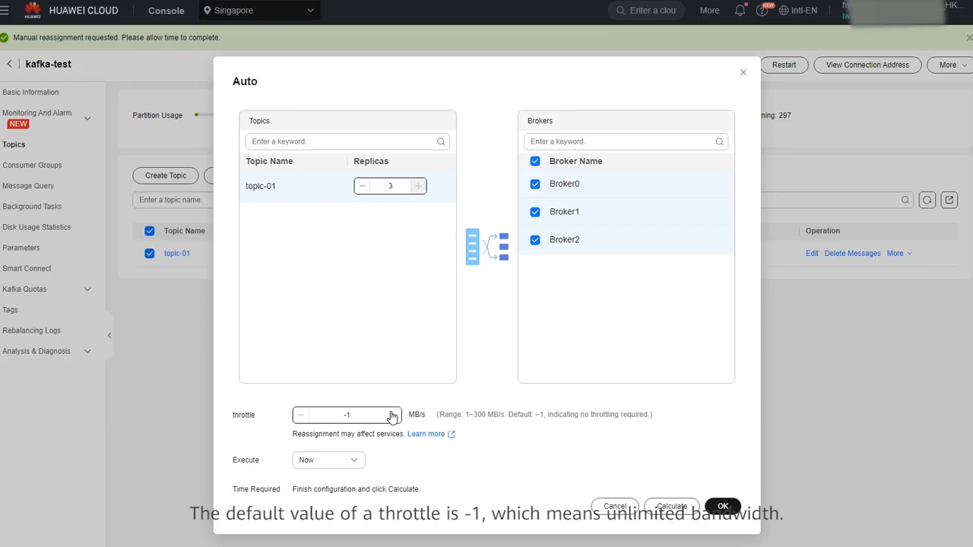
click(357, 462)
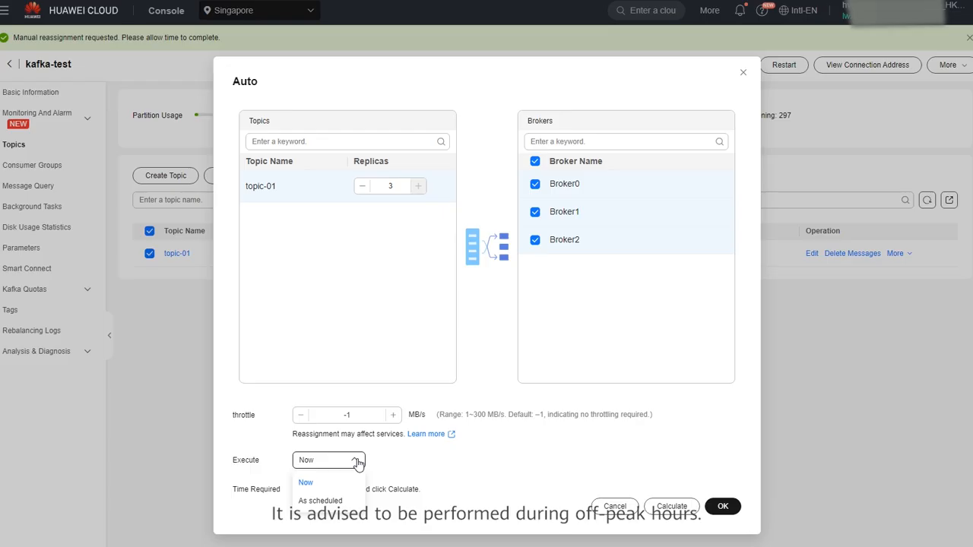
Schedule the auto reassignment for Aug 13, 2024 20:43:45, calculate, and submit it.
click(348, 503)
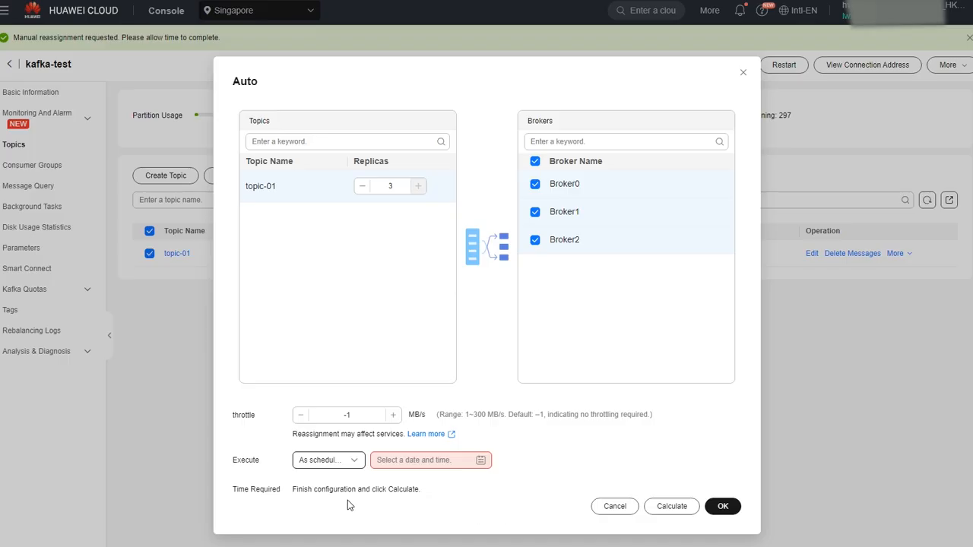
click(482, 460)
click(435, 362)
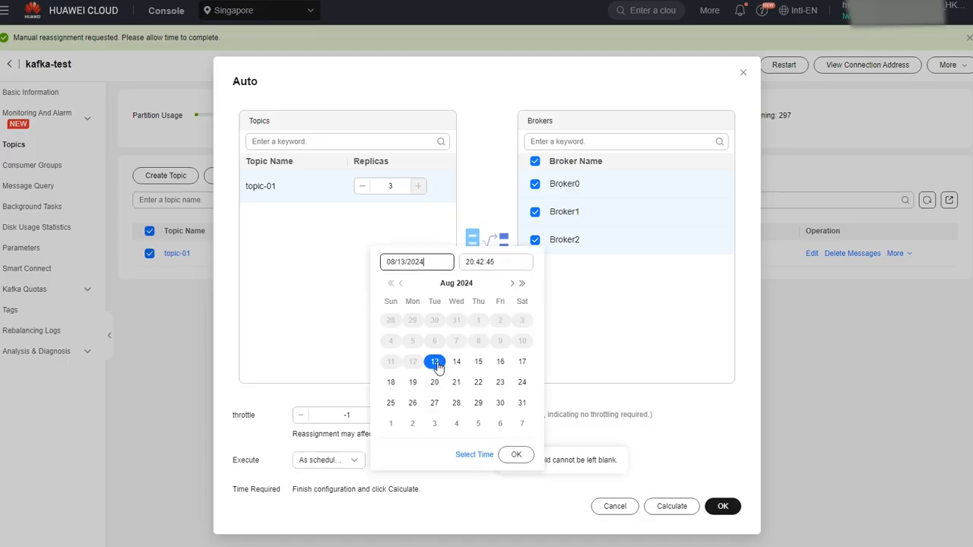
click(483, 263)
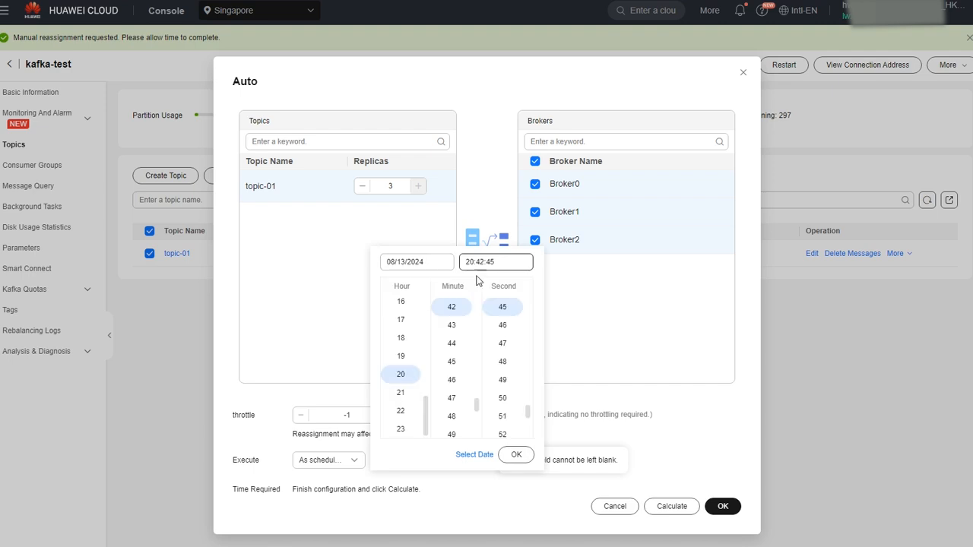
click(453, 327)
click(515, 456)
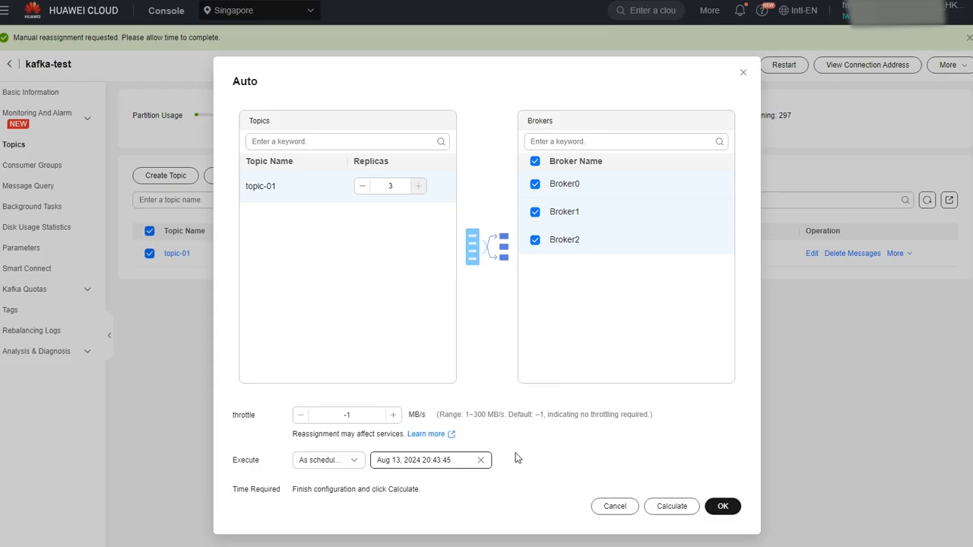
click(672, 506)
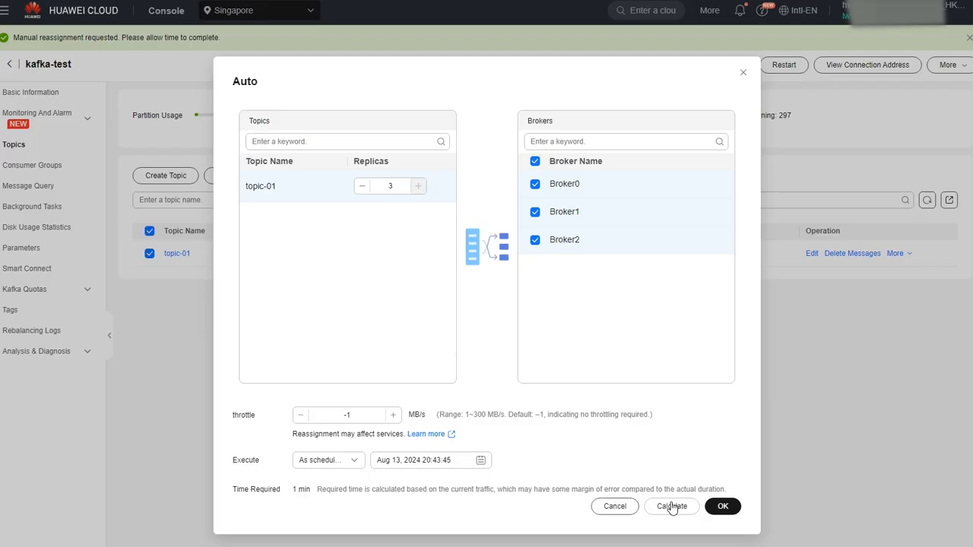
click(723, 506)
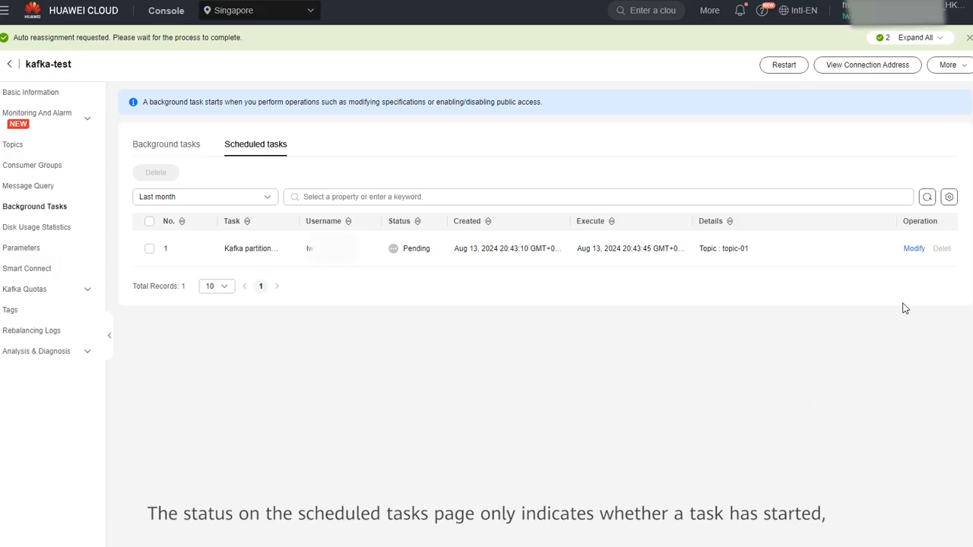
Refresh scheduled and background tasks to confirm topic-01's reassignment succeeded, then return to Topics.
click(927, 200)
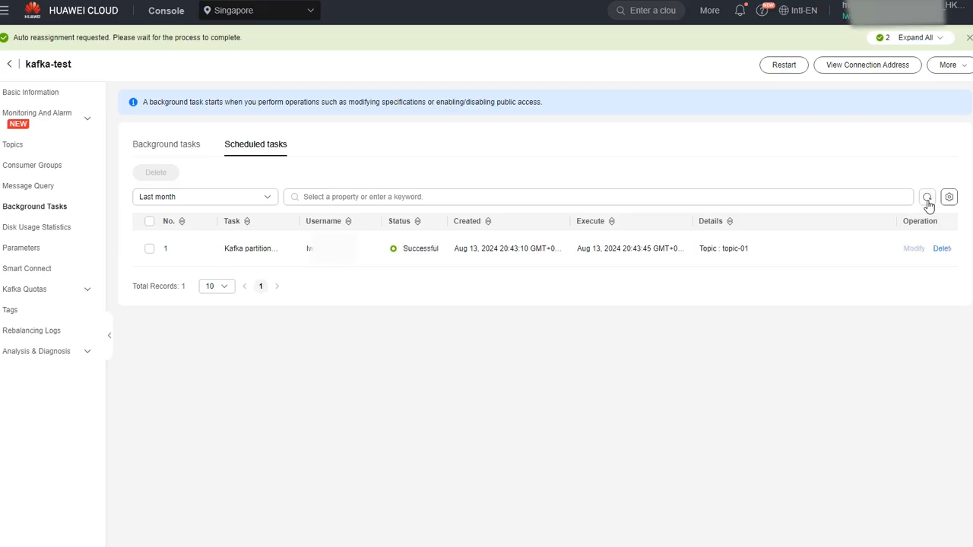
click(171, 153)
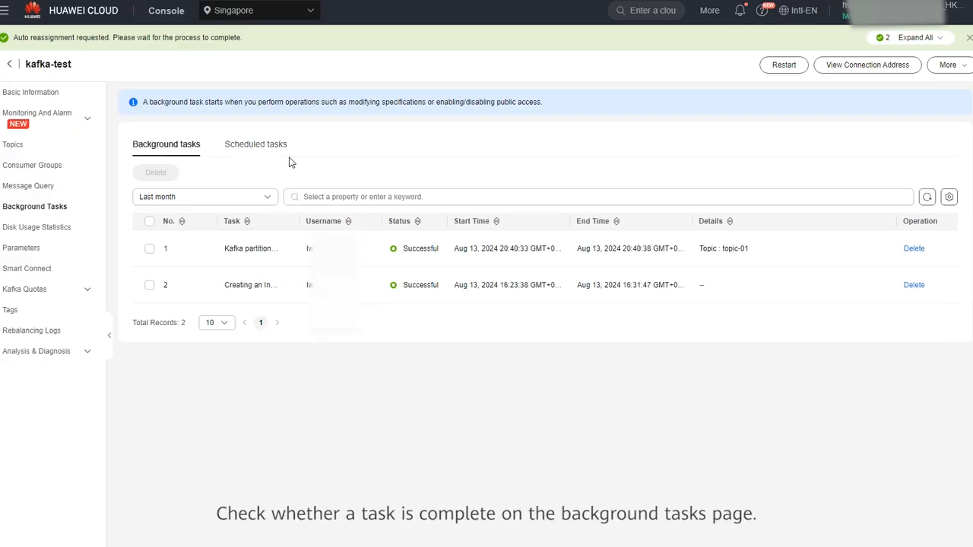
click(926, 199)
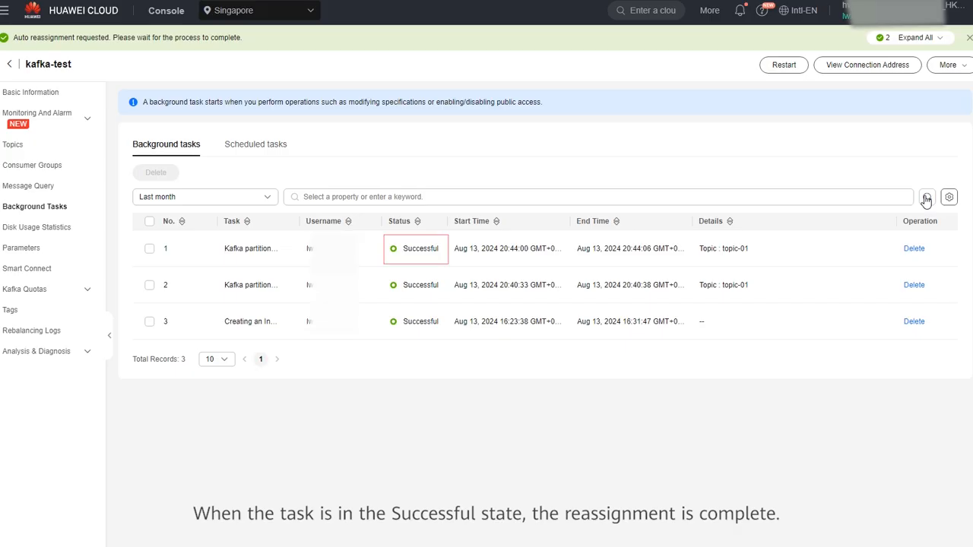
click(43, 144)
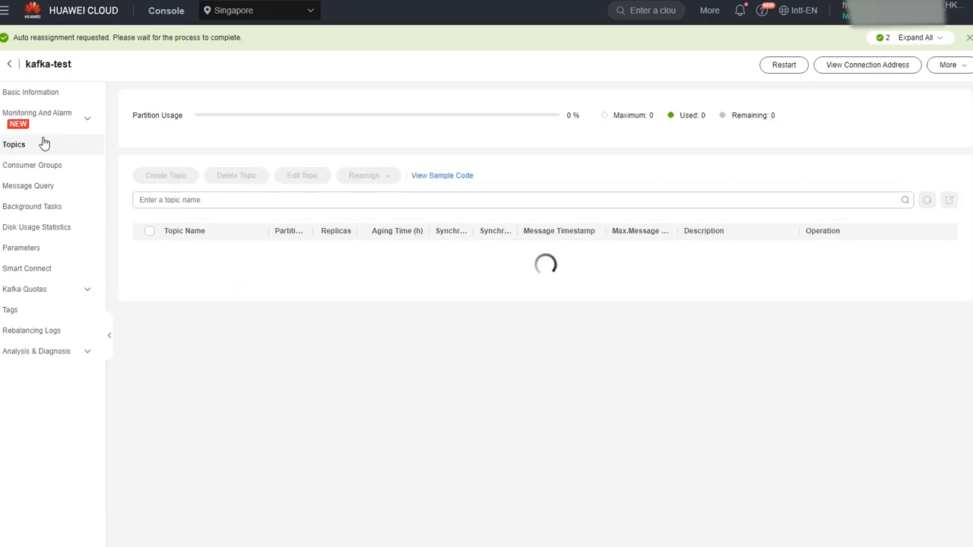